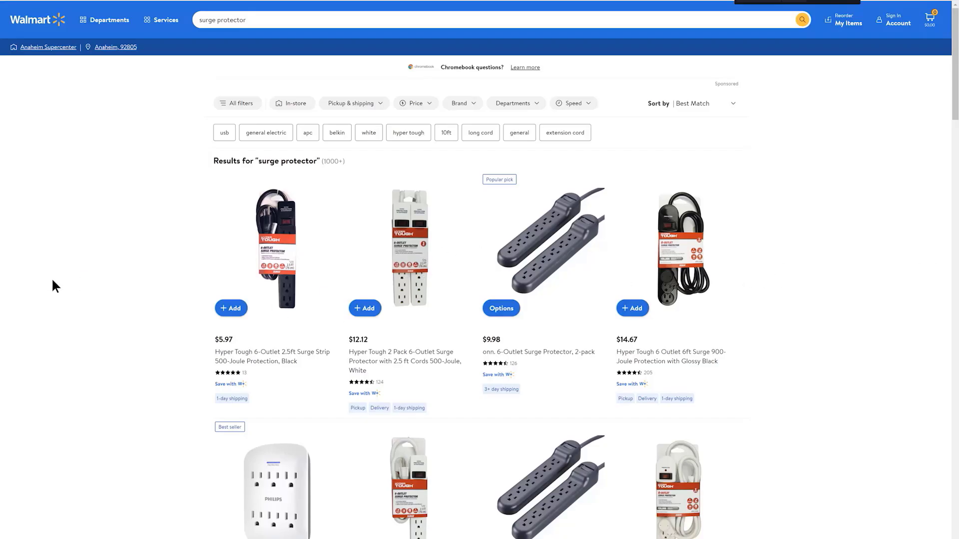
Look through the "surge protector" search results, comparing product types, prices, ratings and shipping options
scroll(77, 282, down, 2)
scroll(77, 283, down, 2)
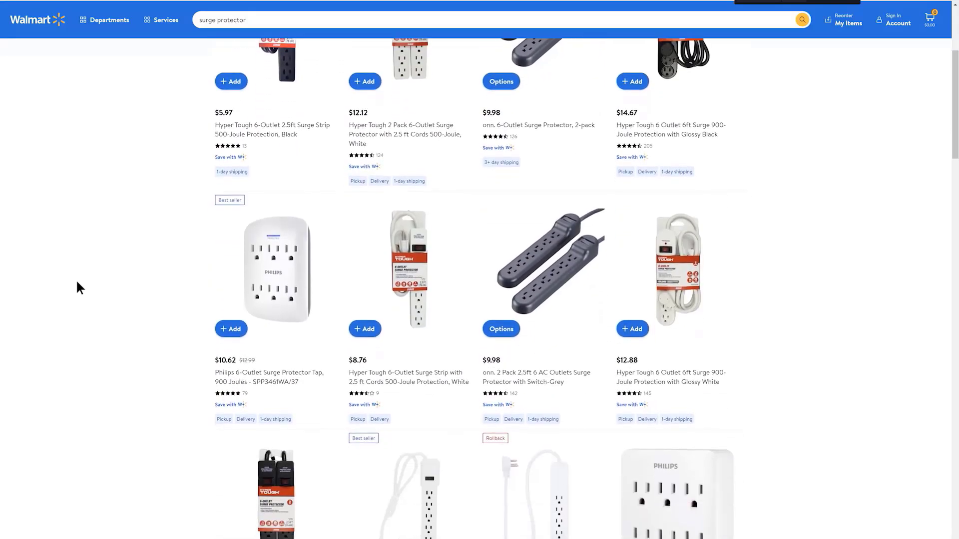
scroll(76, 279, down, 3)
scroll(76, 279, down, 3)
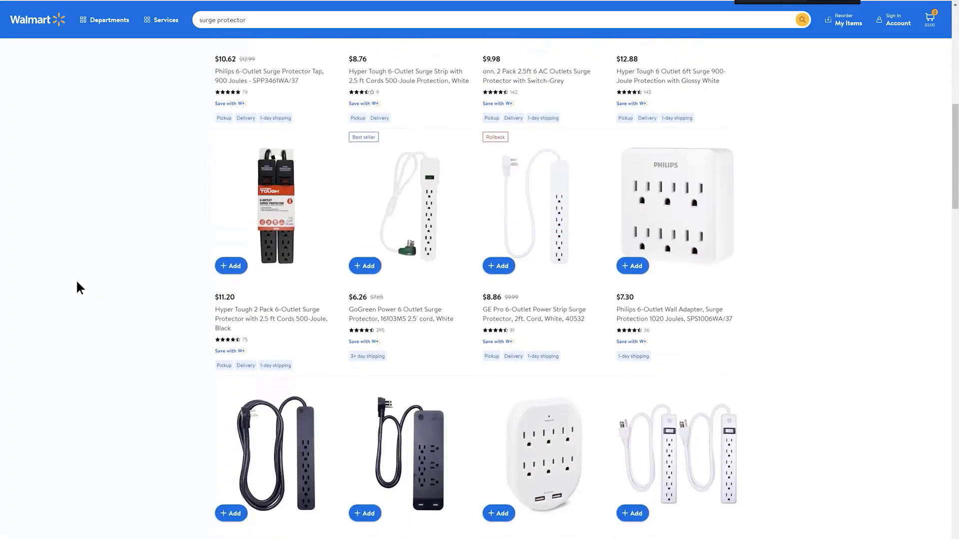
scroll(76, 279, down, 3)
scroll(76, 280, down, 10)
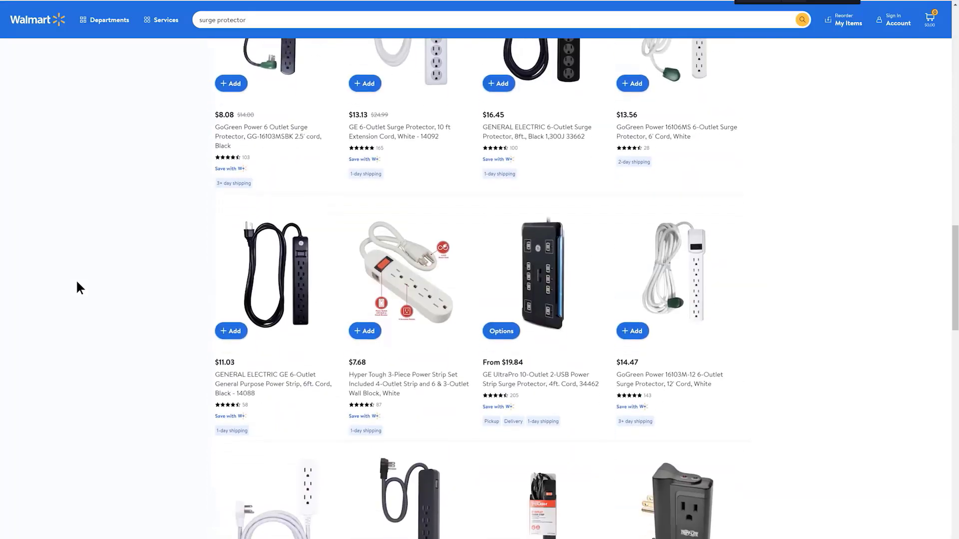
scroll(75, 279, down, 9)
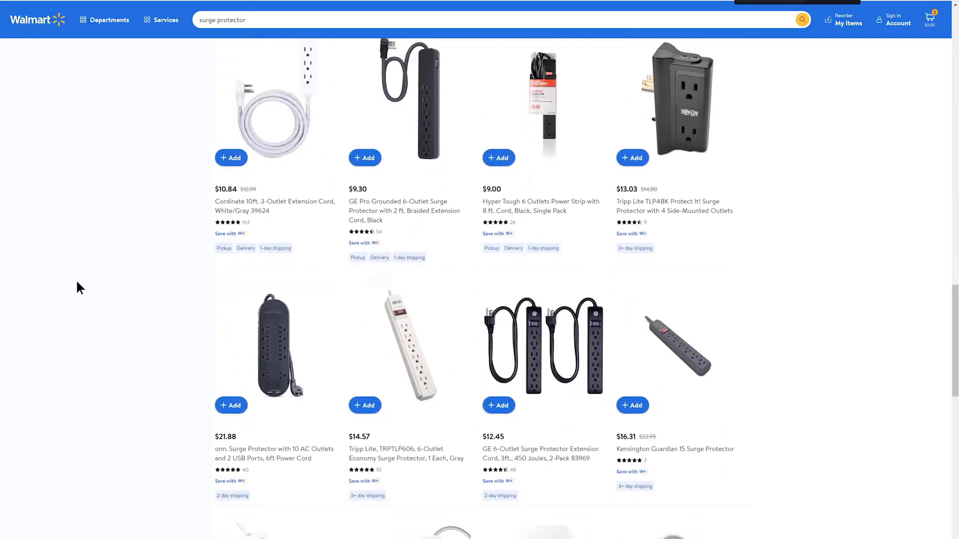
scroll(76, 280, down, 3)
scroll(76, 280, up, 10)
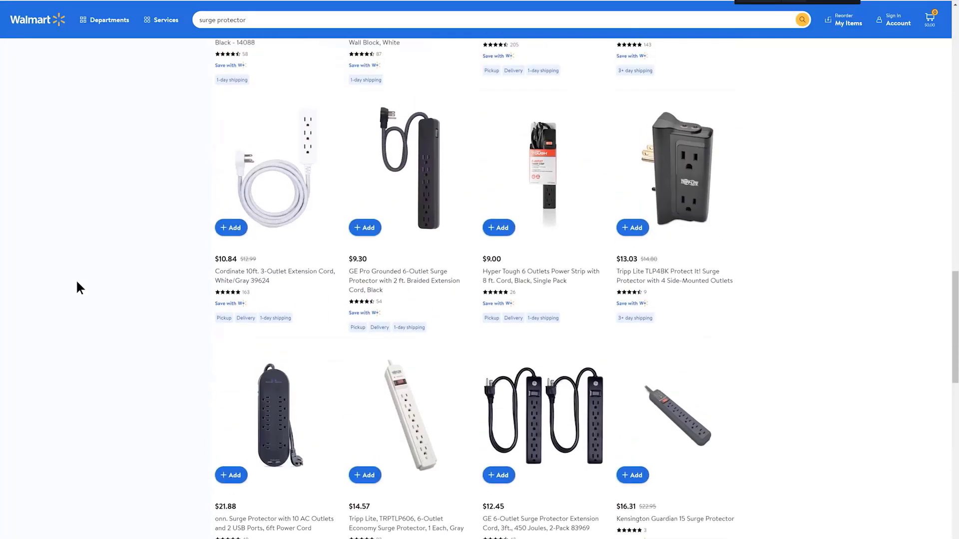
scroll(76, 279, up, 14)
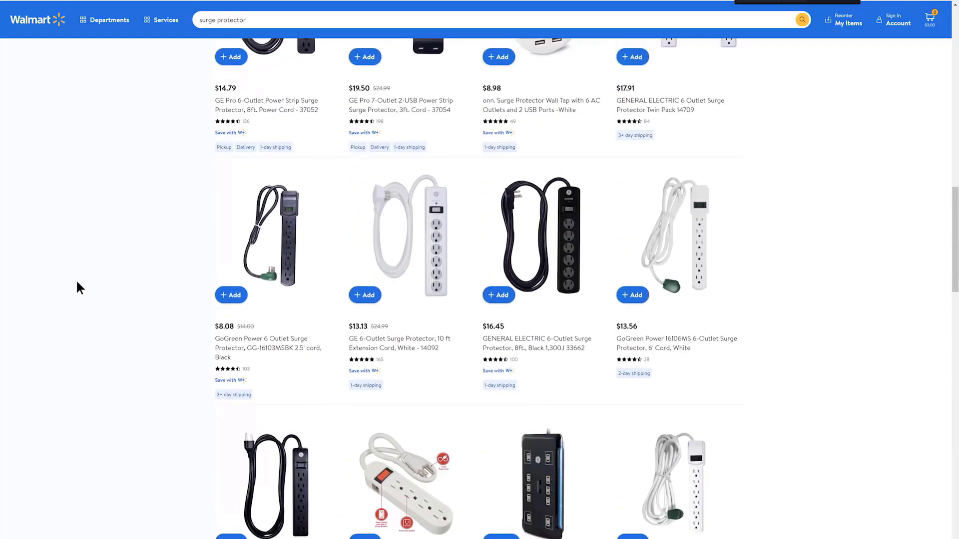
scroll(76, 280, up, 7)
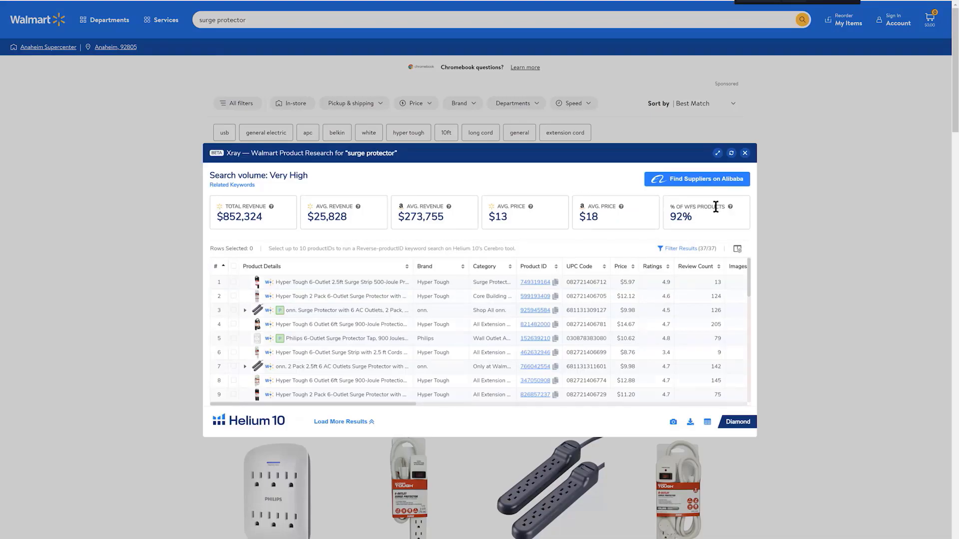
Examine the share of WFS products and the average Walmart revenue in the Xray summary for "surge protector"
mouse_move(705, 210)
mouse_down()
mouse_move(655, 209)
mouse_move(708, 215)
mouse_up()
drag(350, 214, 316, 215)
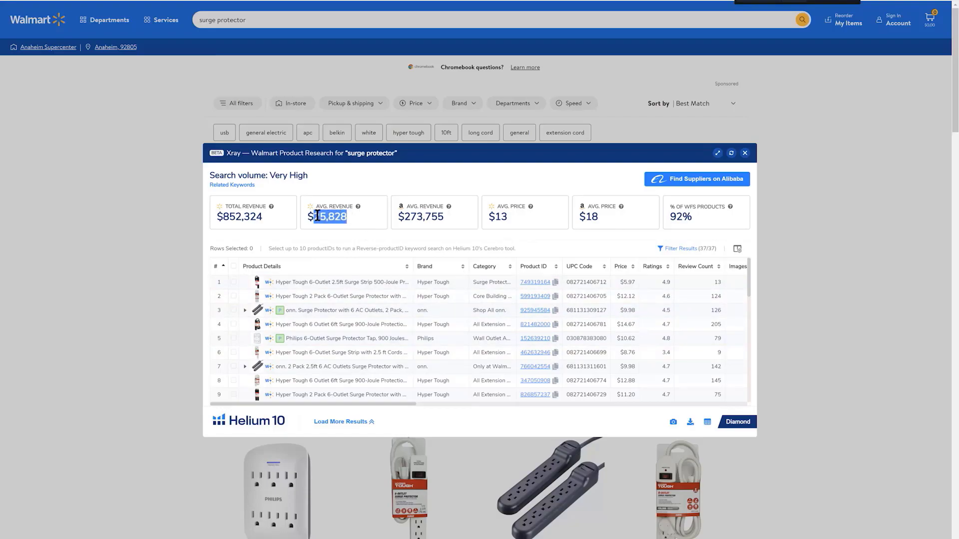
click(376, 218)
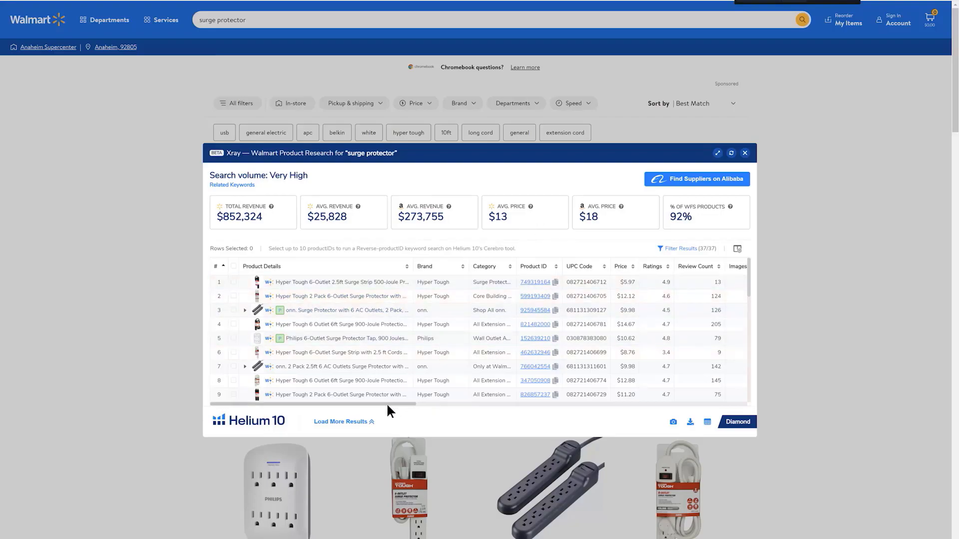
Sort the Xray product table by ratings, lowest first, and review the whole list
drag(406, 402, 626, 277)
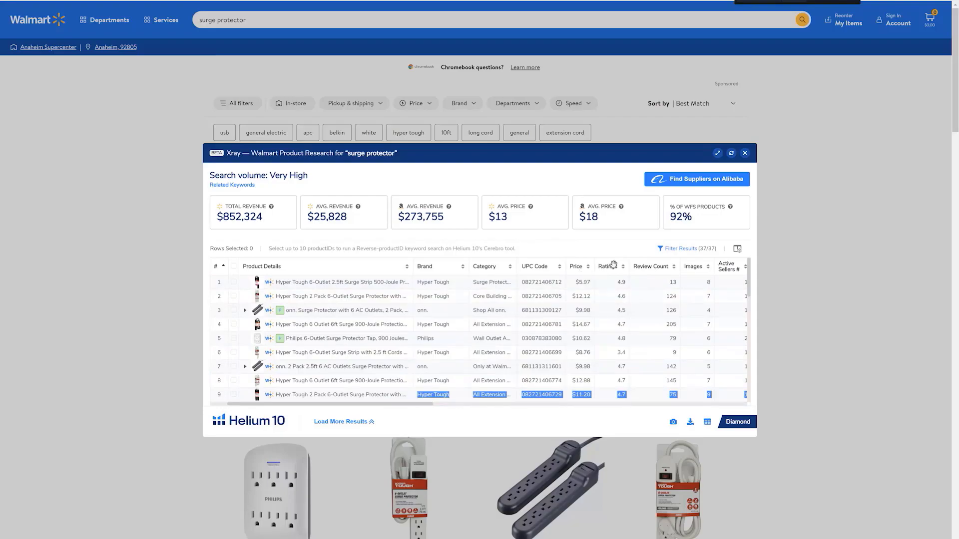
click(620, 266)
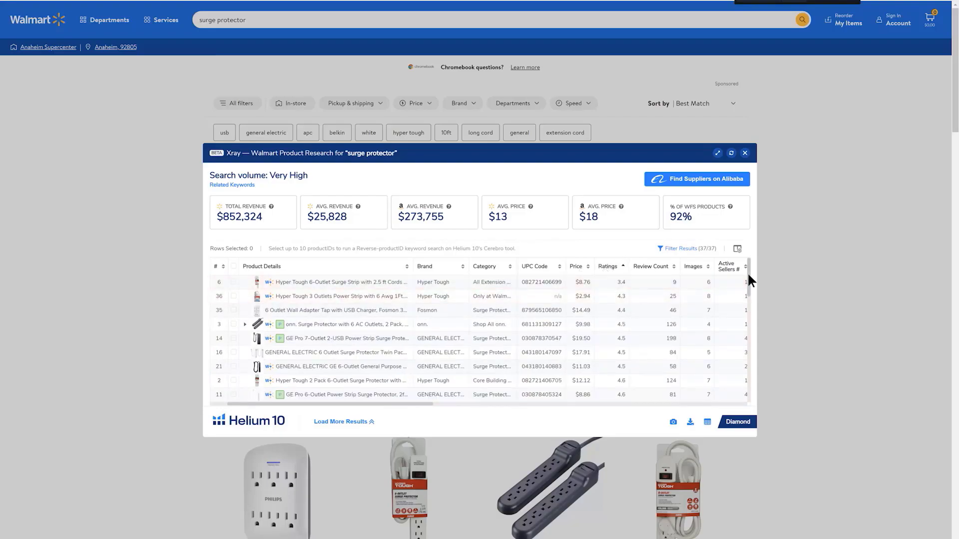
drag(747, 271, 753, 405)
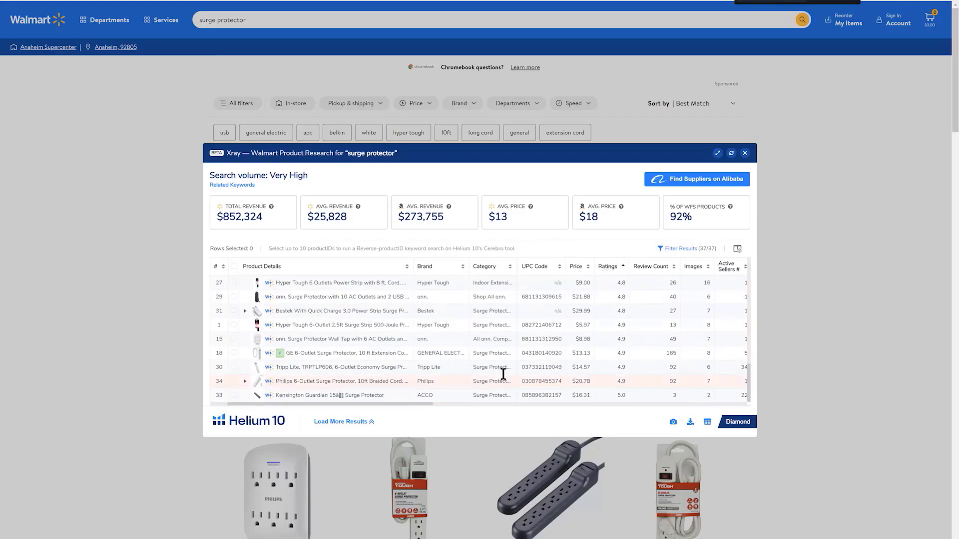
drag(747, 364, 735, 236)
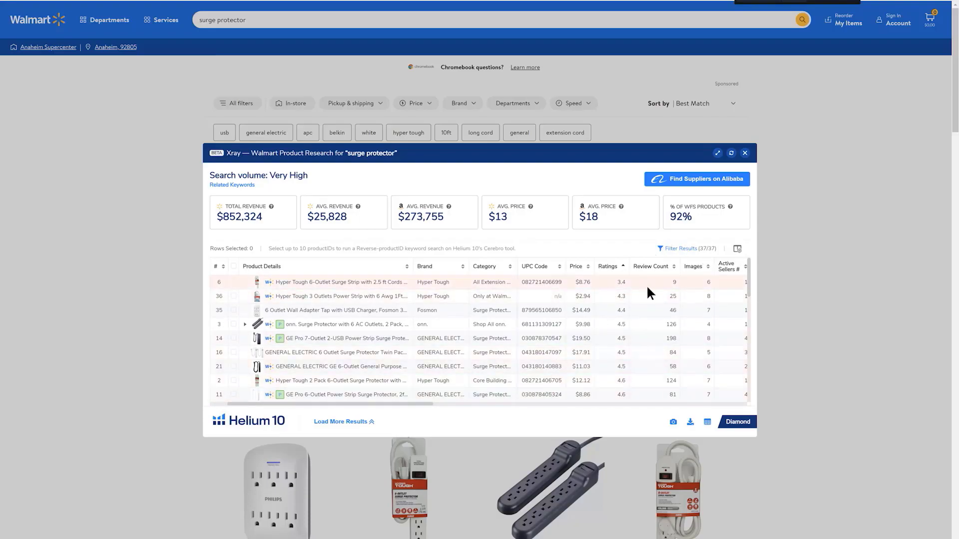
Compare the products by review count and by number of images, sorting each column in ascending order
drag(416, 402, 429, 403)
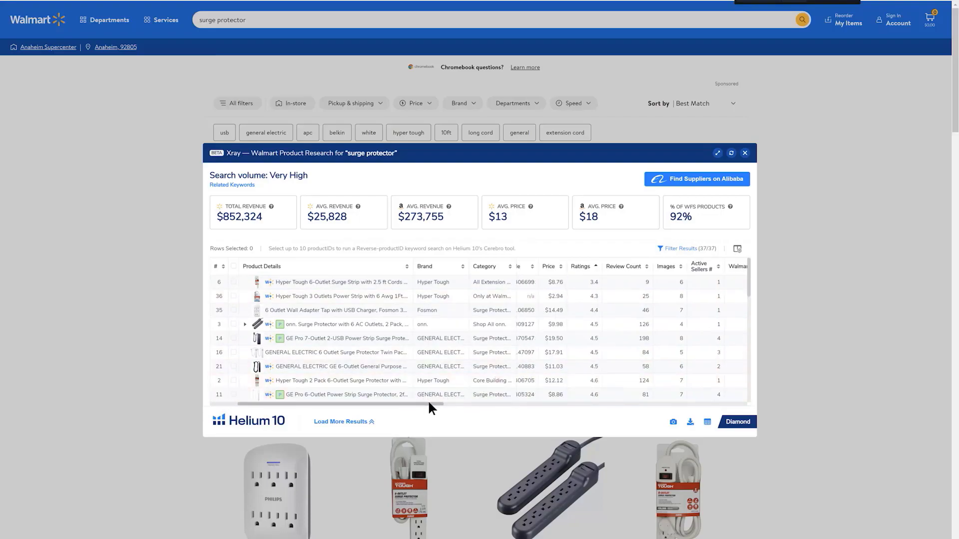
click(614, 267)
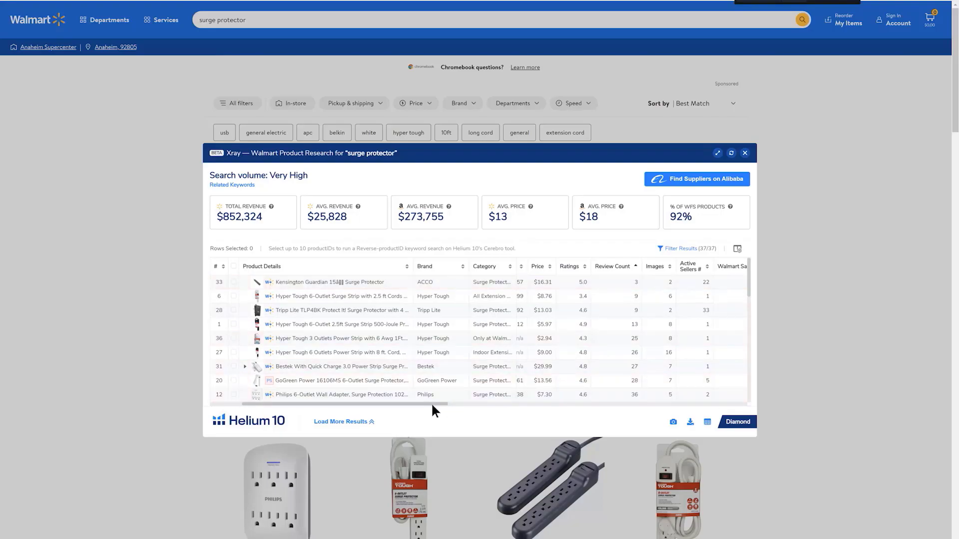
drag(431, 403, 447, 403)
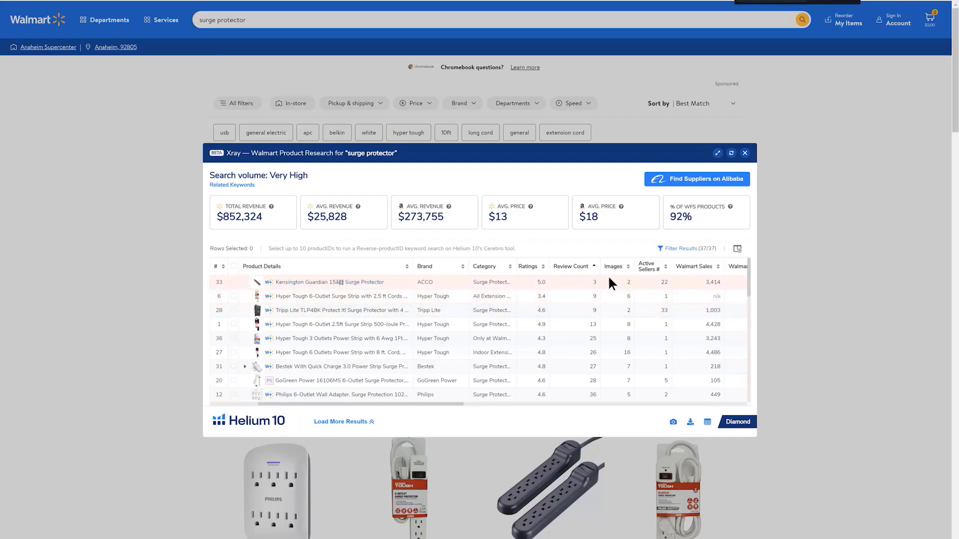
click(620, 266)
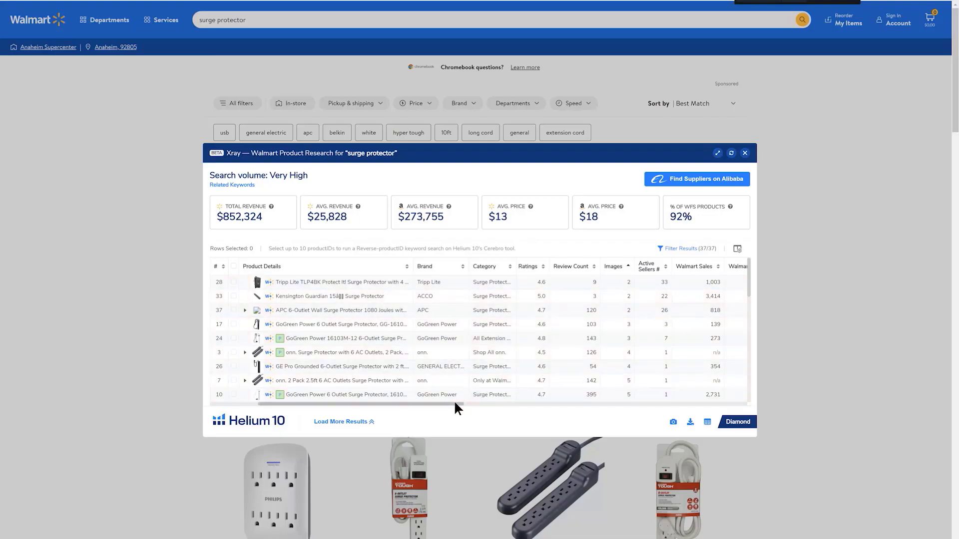
Check the Walmart sales and revenue columns, and sort the products by listing score, lowest first
drag(454, 404, 475, 404)
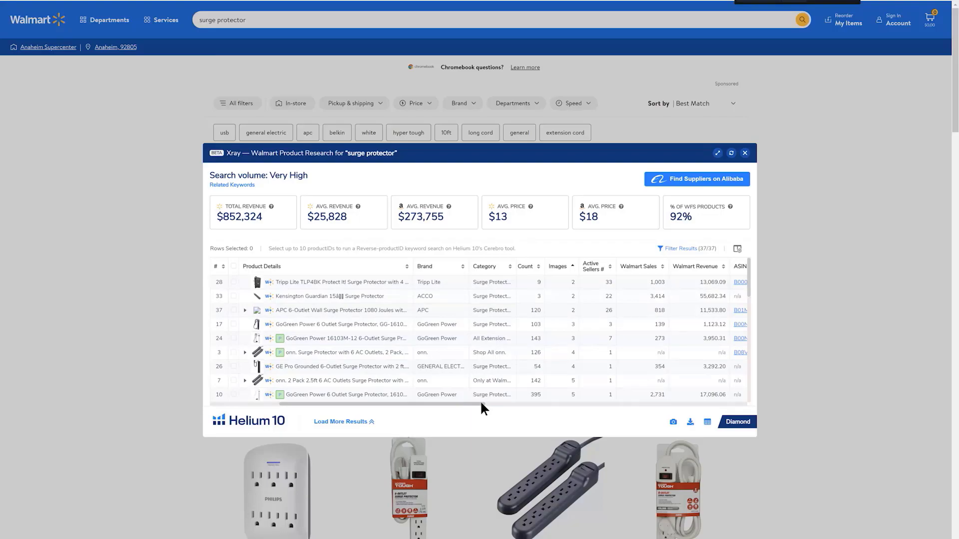
drag(480, 403, 485, 403)
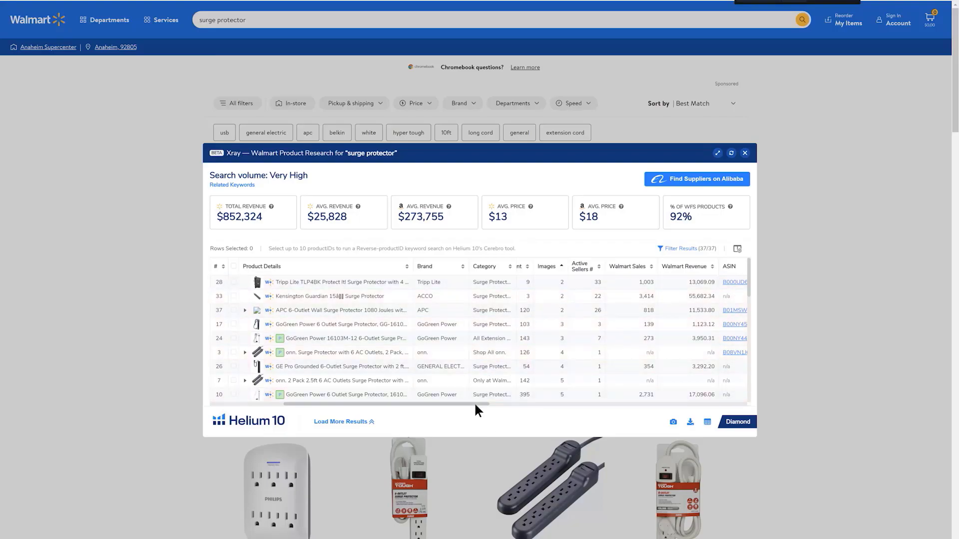
drag(478, 403, 749, 405)
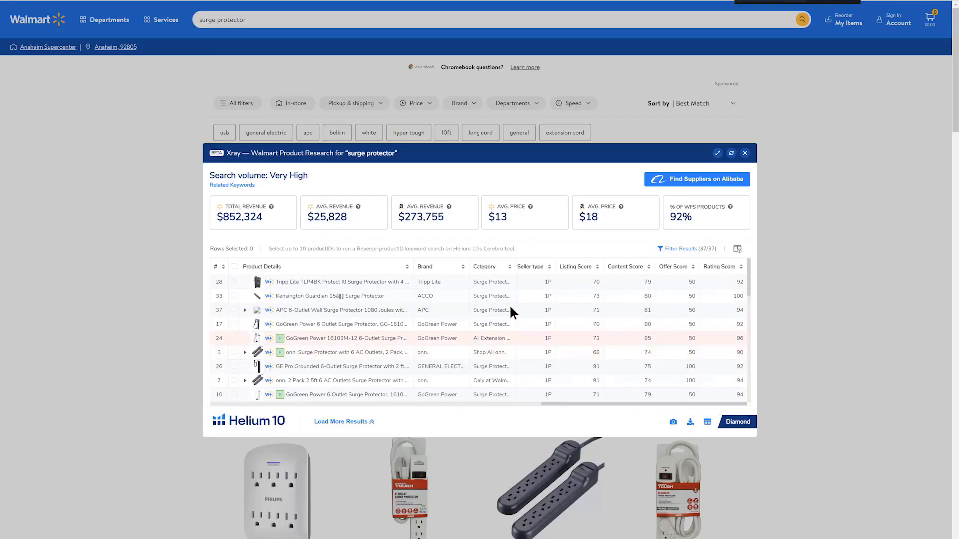
click(585, 265)
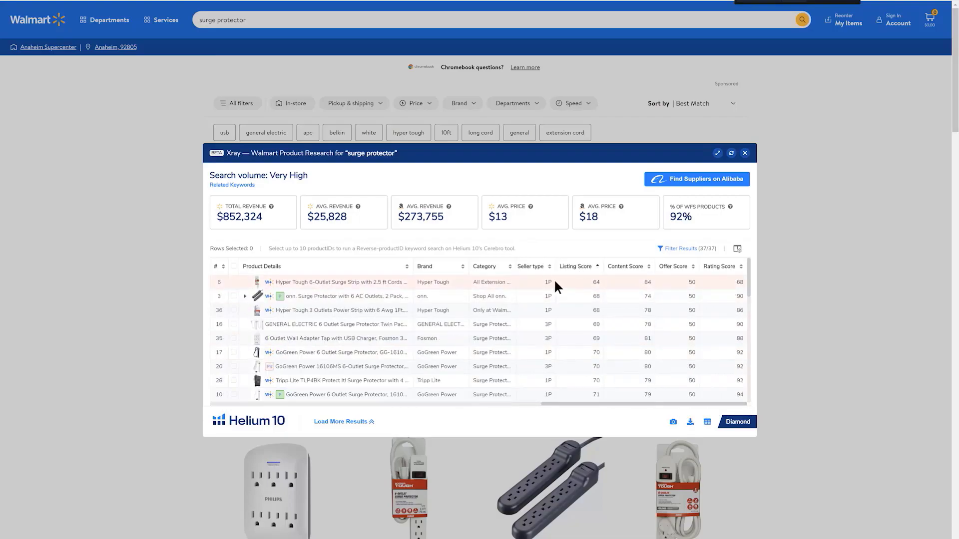
Examine the listing, content, offer and rating scores together with the seller types across the product table
scroll(564, 313, down, 4)
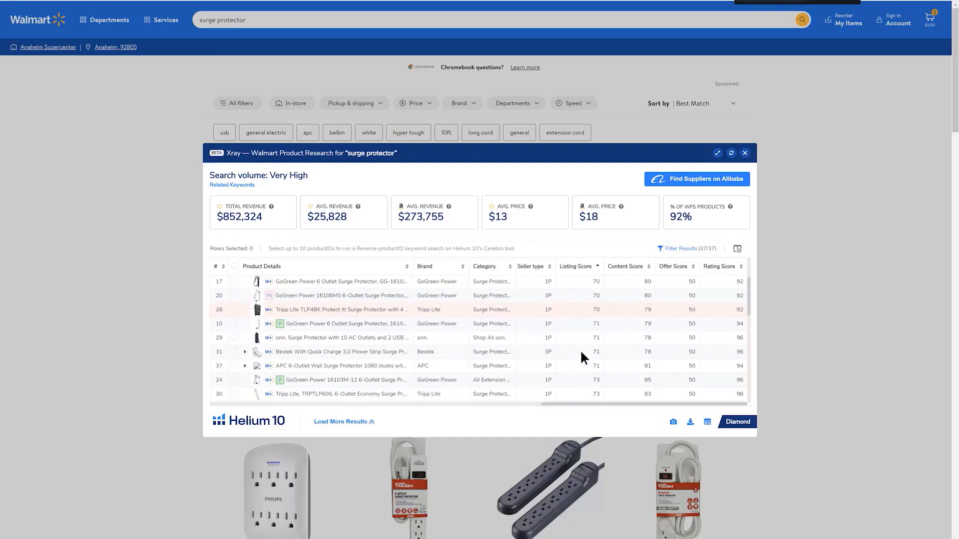
scroll(580, 349, down, 3)
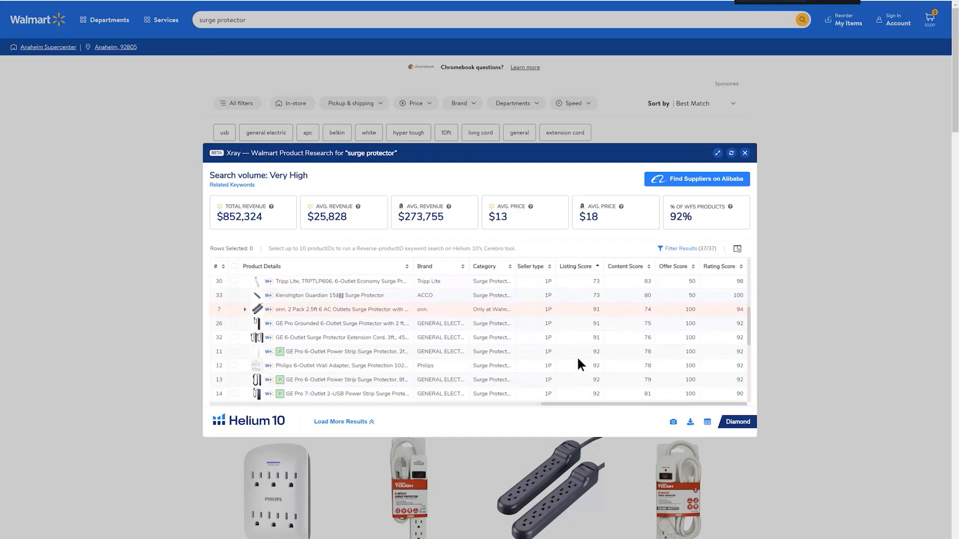
scroll(577, 355, up, 3)
scroll(574, 338, up, 2)
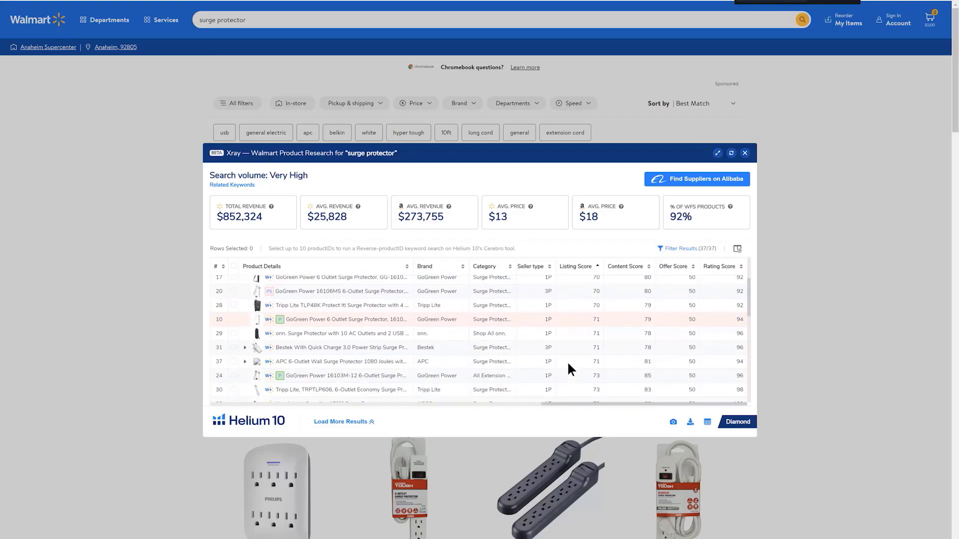
scroll(564, 340, down, 5)
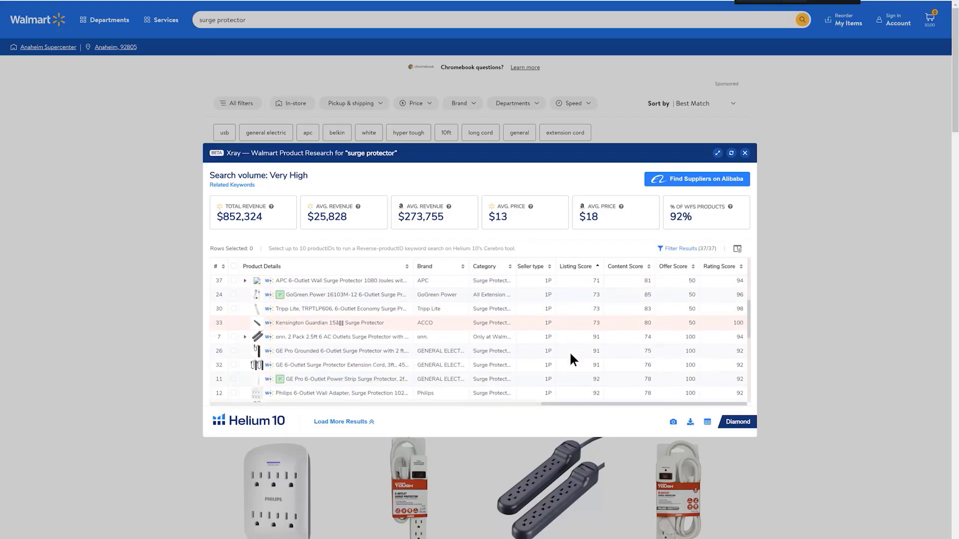
scroll(570, 358, down, 5)
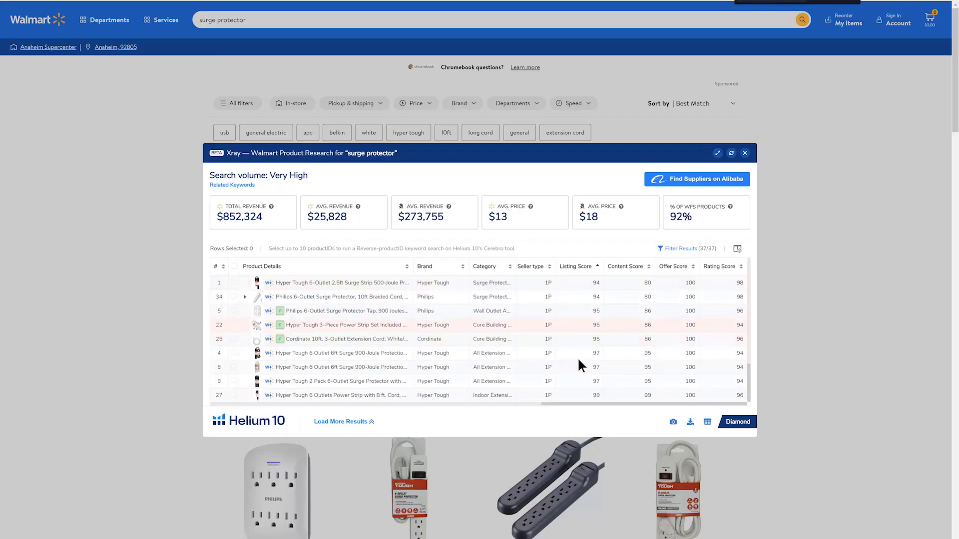
scroll(569, 380, up, 10)
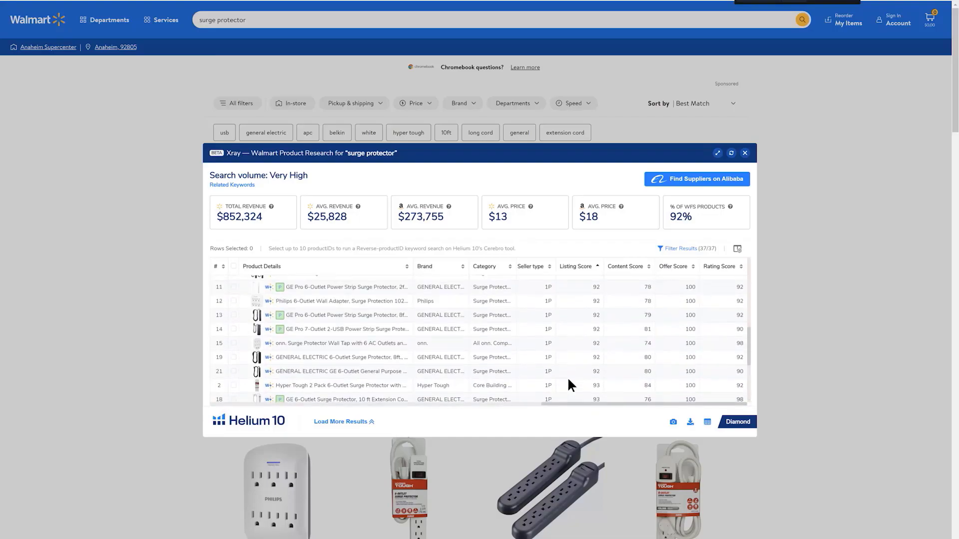
scroll(569, 381, up, 2)
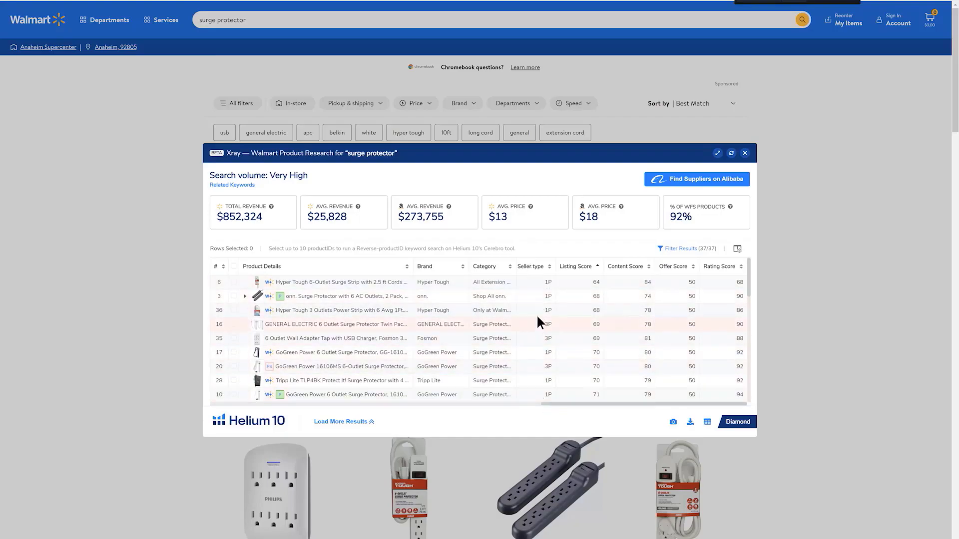
scroll(540, 315, down, 5)
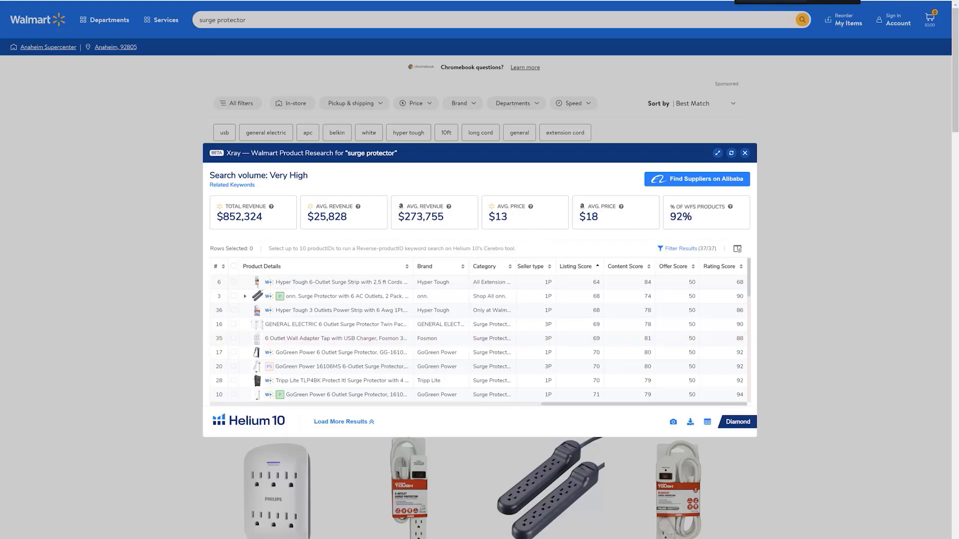
Leave the Xray report and review the surge protector listings on the search results page again
scroll(645, 490, down, 5)
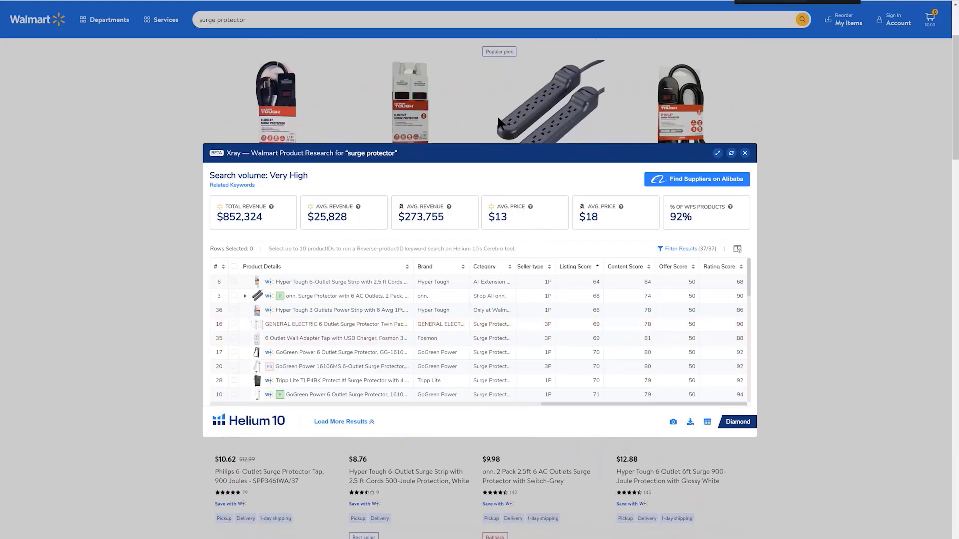
scroll(79, 320, down, 5)
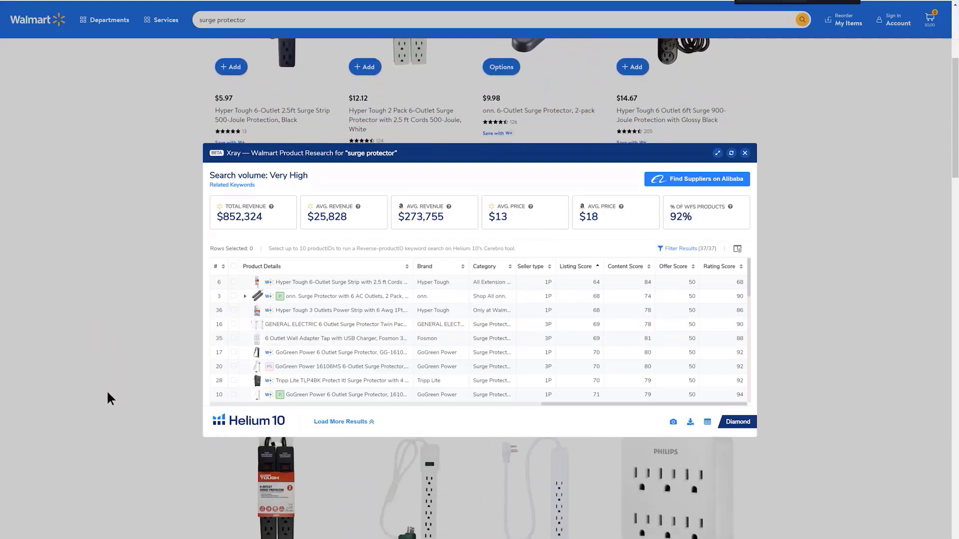
scroll(107, 392, up, 10)
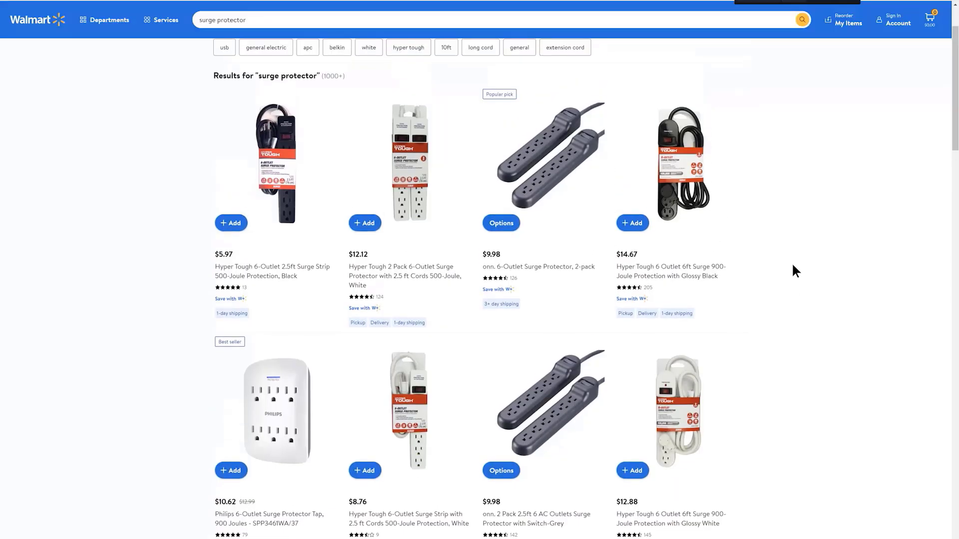
scroll(792, 266, down, 1)
scroll(788, 266, up, 2)
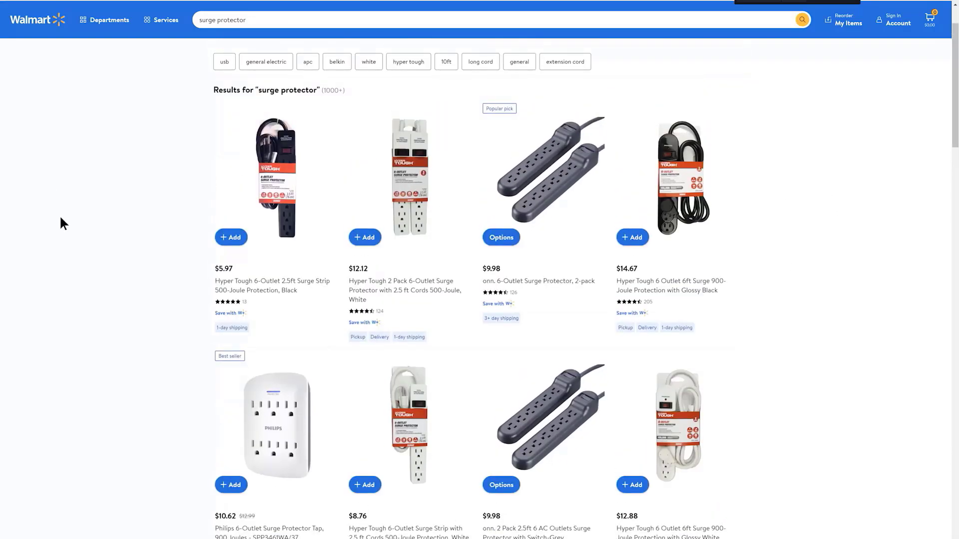
scroll(146, 329, down, 2)
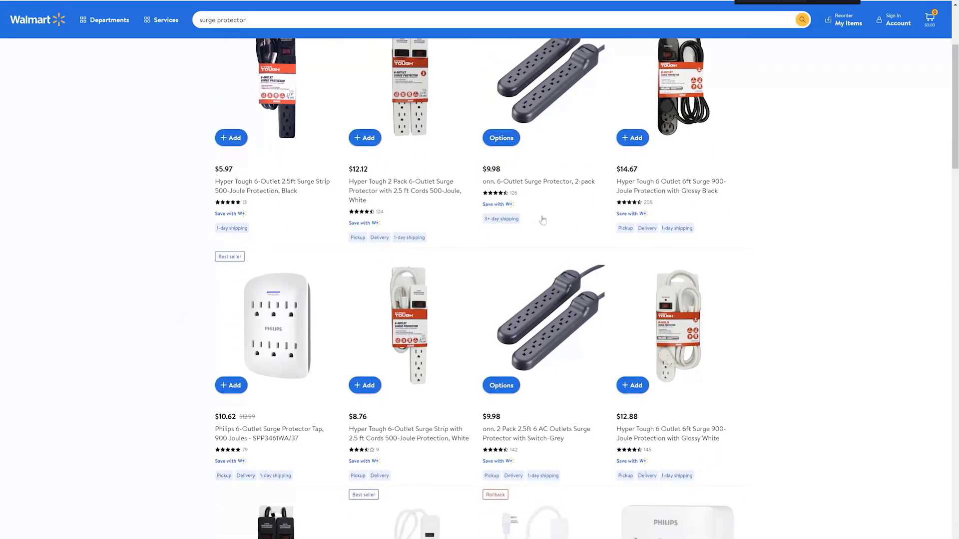
scroll(575, 224, down, 1)
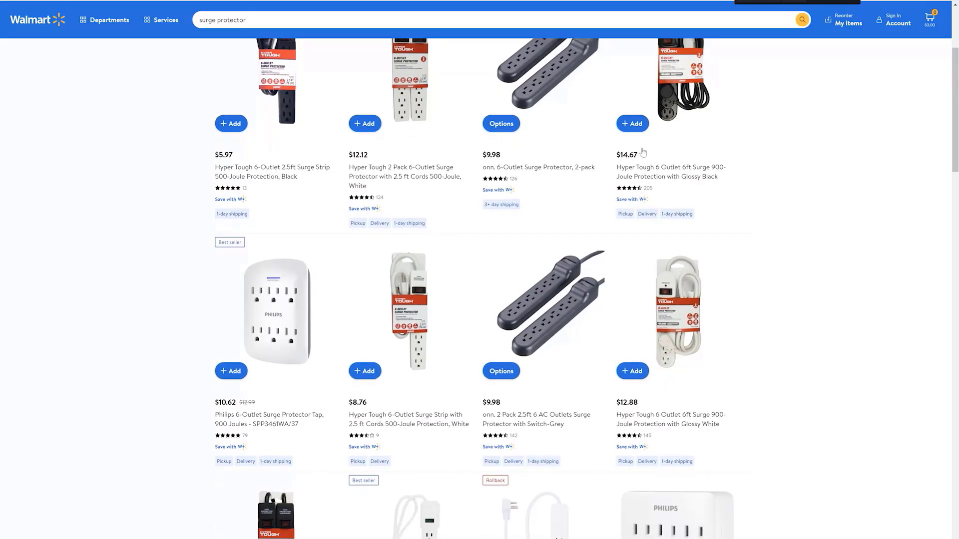
Look through the Walmart surge protector listings to the end of the results, comparing their images, prices, ratings and review counts
scroll(849, 219, down, 1)
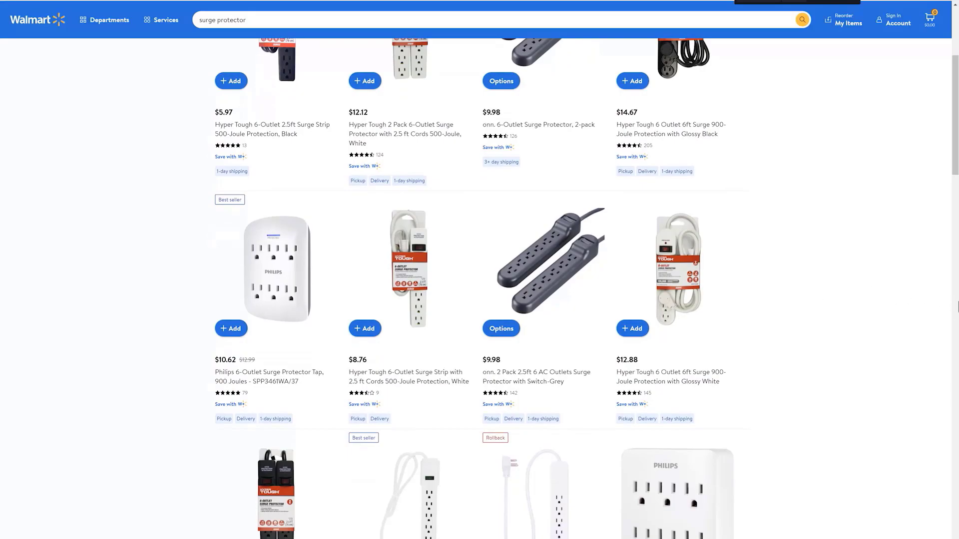
scroll(852, 286, down, 3)
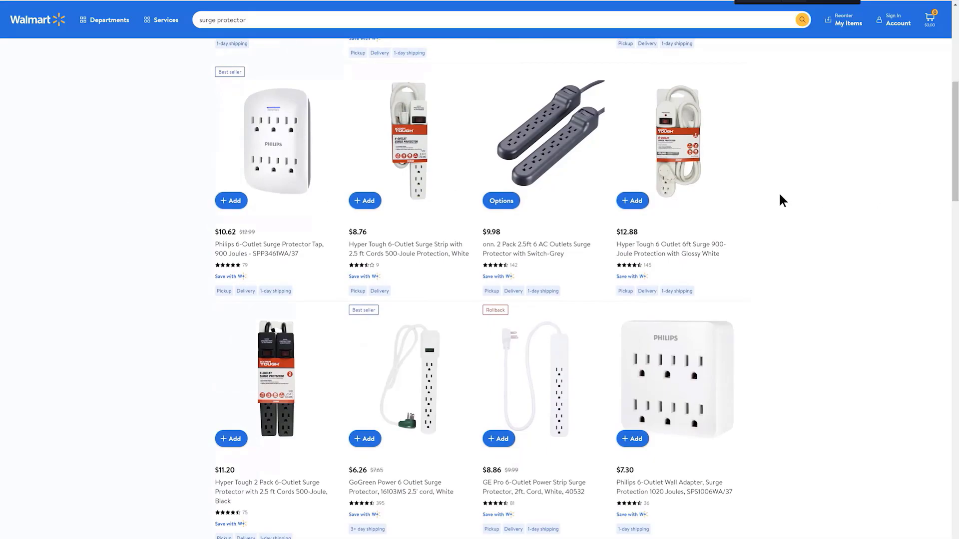
scroll(819, 224, down, 1)
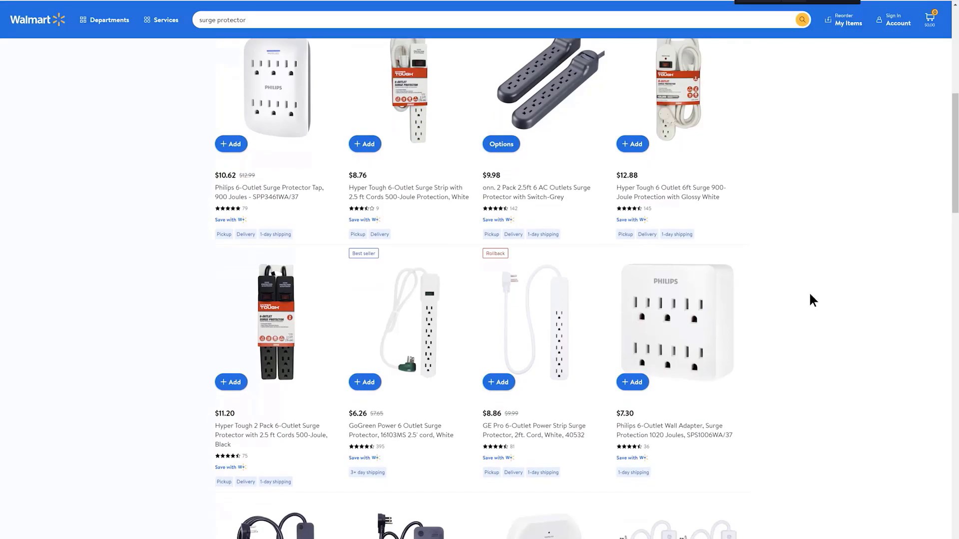
scroll(809, 295, down, 1)
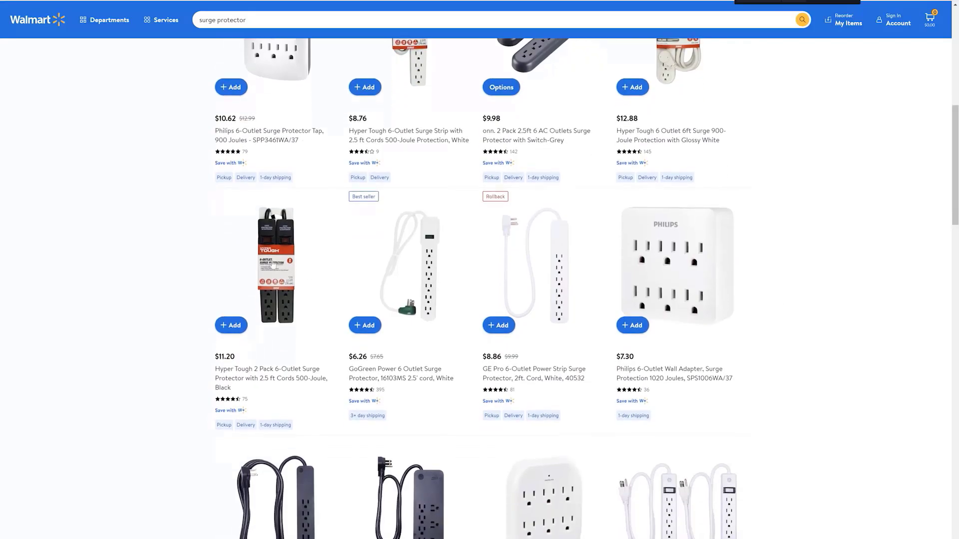
scroll(98, 344, down, 7)
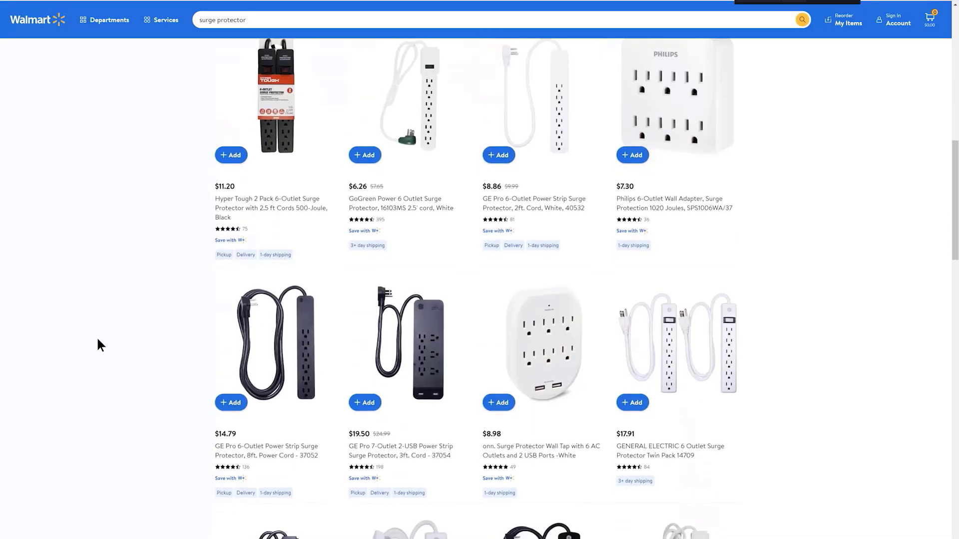
scroll(98, 341, down, 14)
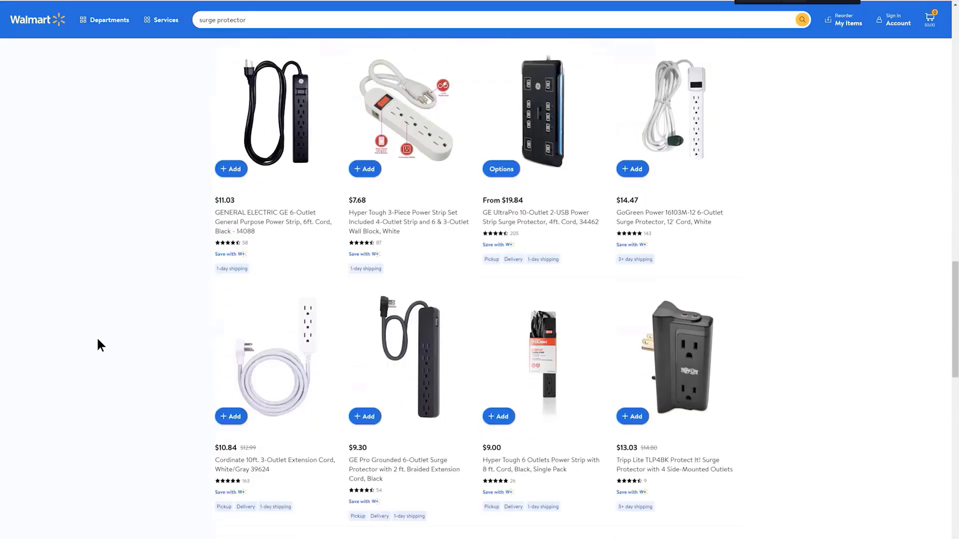
scroll(97, 340, down, 7)
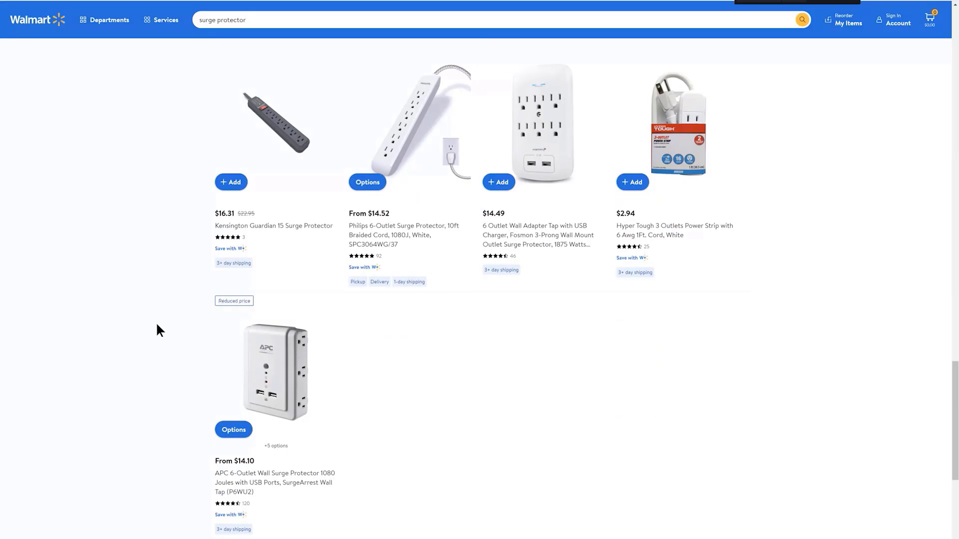
scroll(150, 333, up, 10)
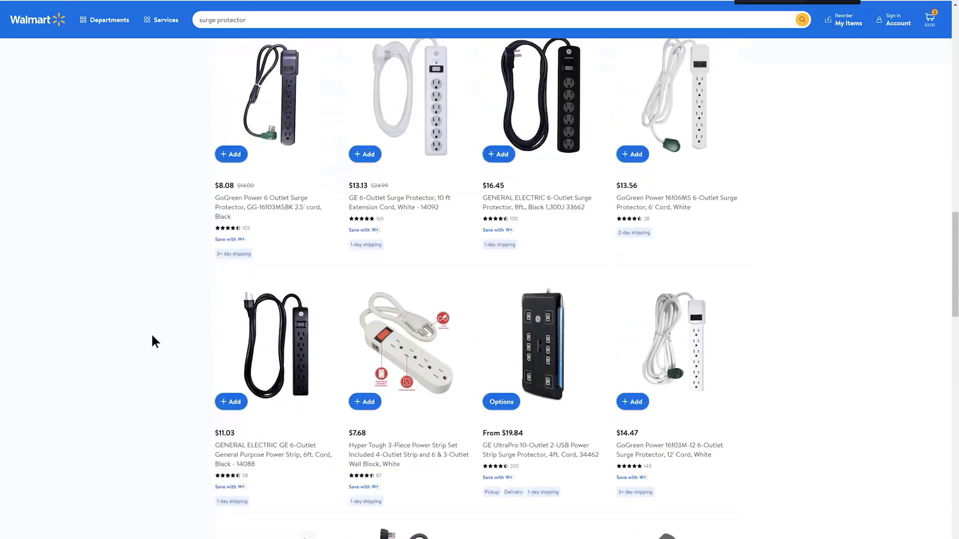
scroll(151, 333, up, 10)
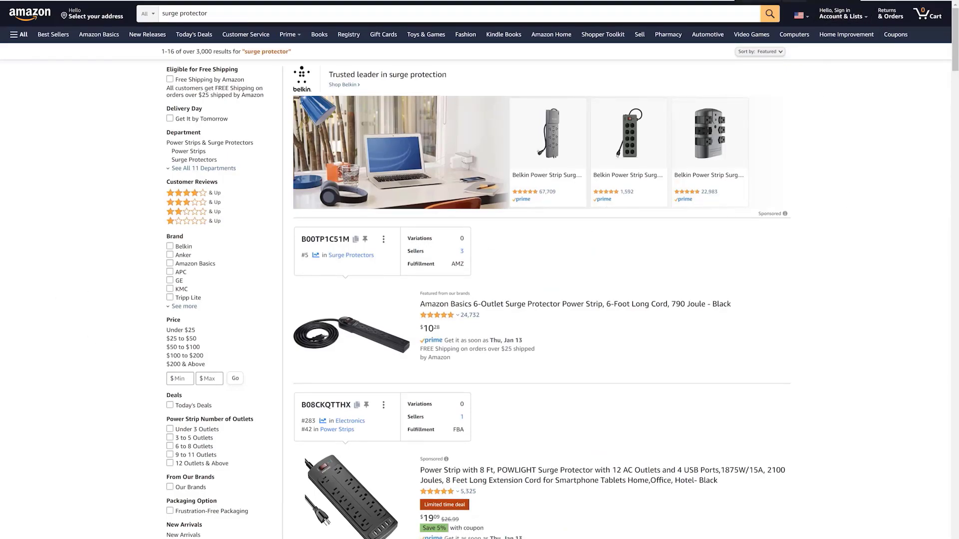
Run Helium 10 Xray on Amazon's "surge protector" search results and sort the products by review count, lowest first
click(776, 58)
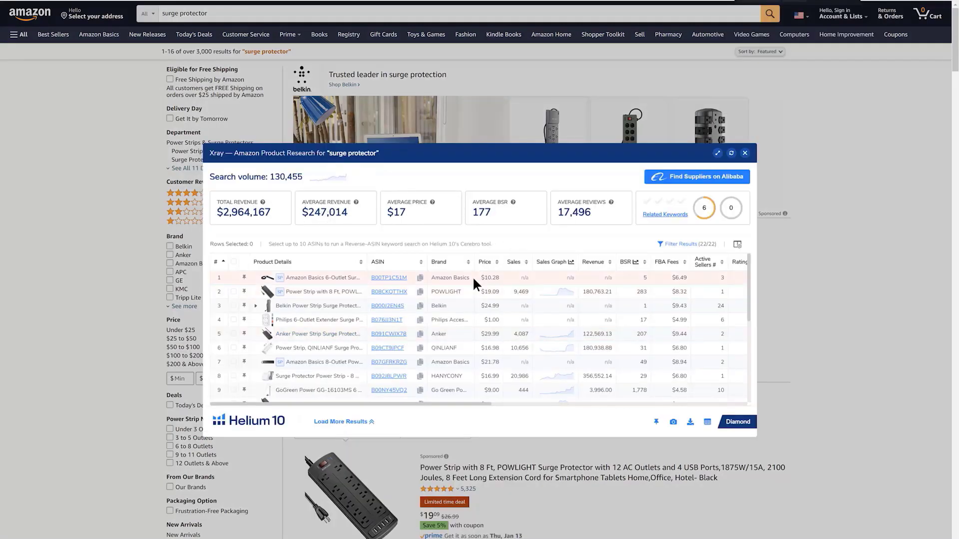
drag(411, 402, 478, 403)
scroll(742, 302, down, 1)
scroll(743, 303, up, 1)
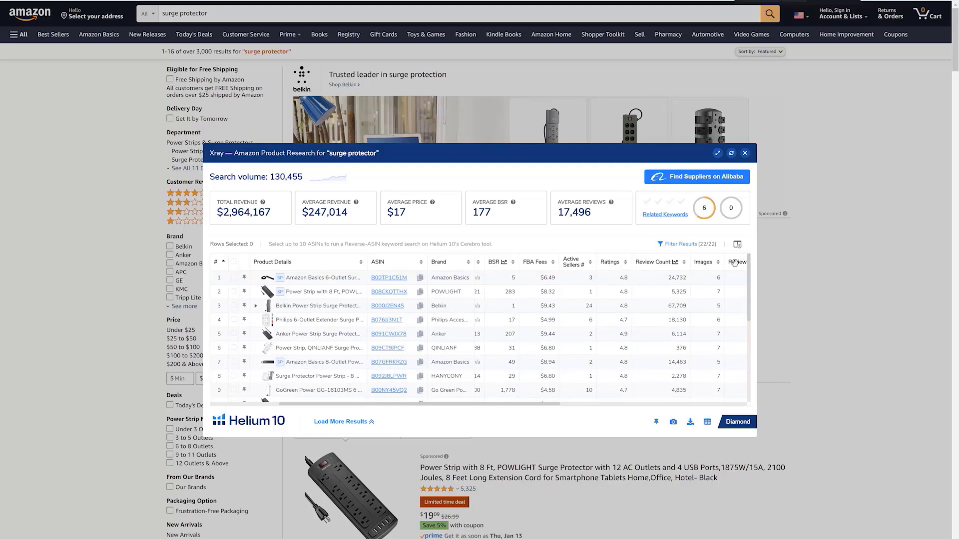
click(683, 262)
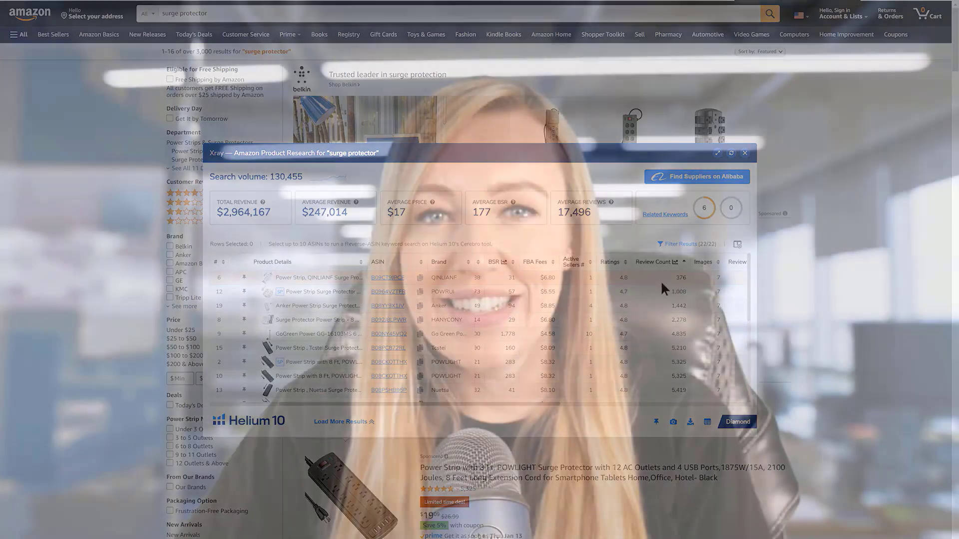